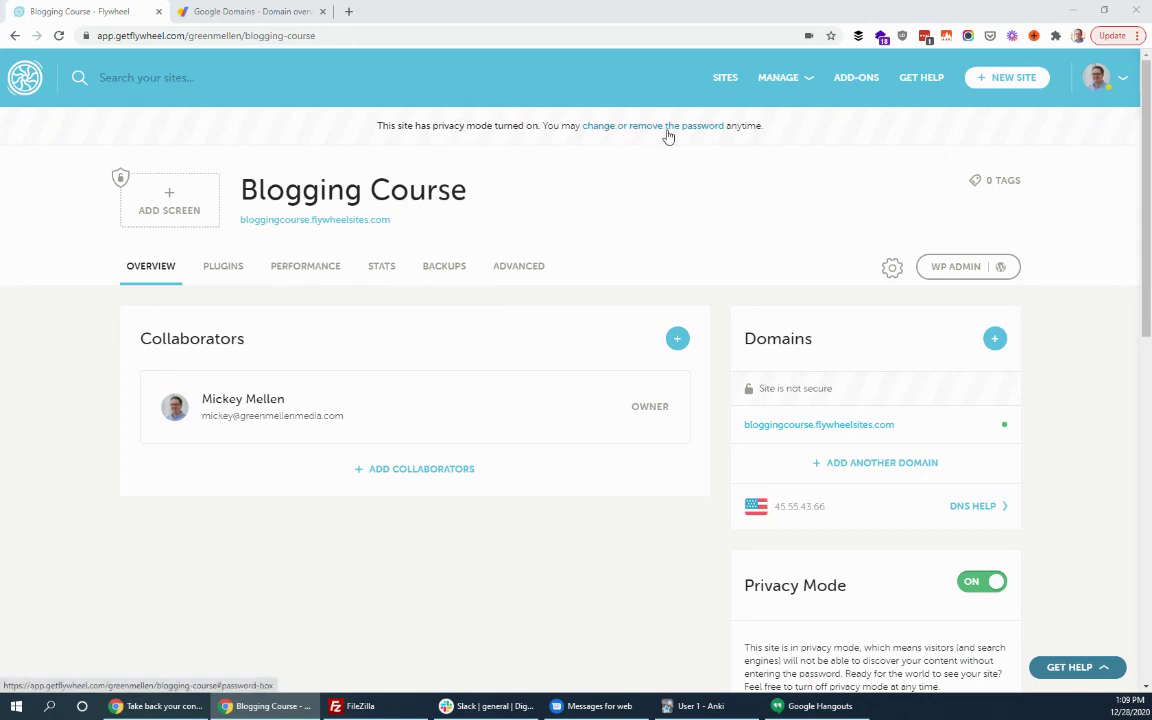
# Step: Switch Privacy Mode off for the Blogging Course site
pyautogui.scroll(-2, 1039, 419)
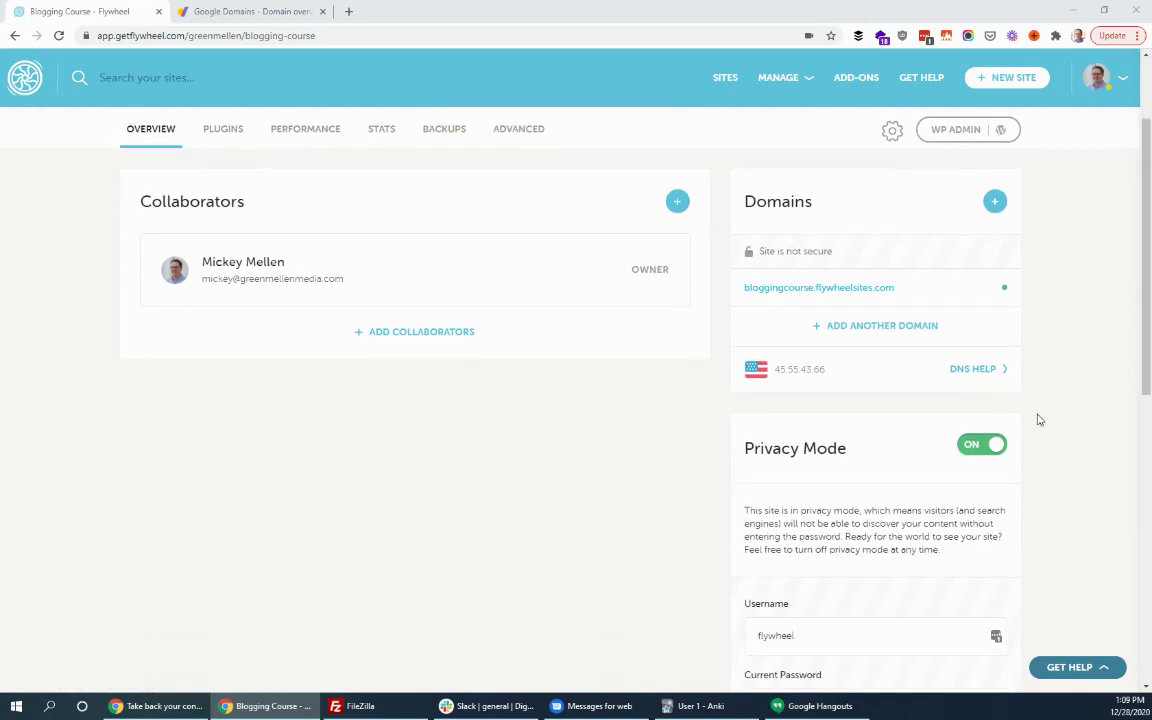
pyautogui.click(977, 450)
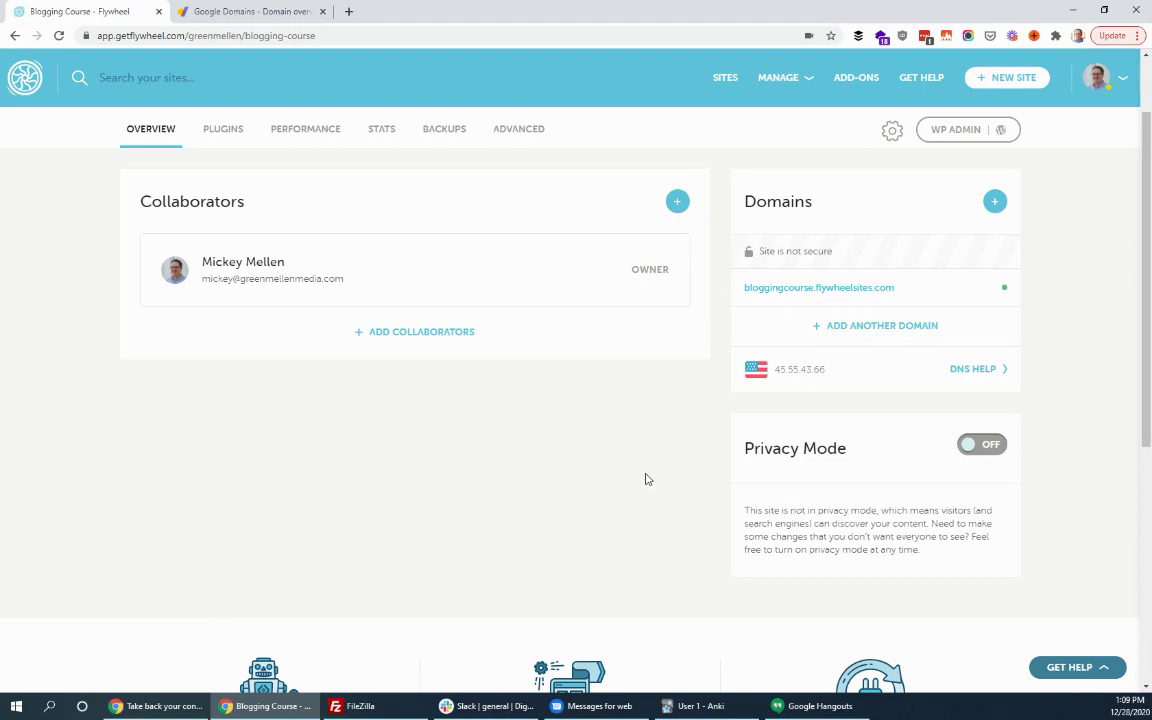
pyautogui.scroll(1, 622, 486)
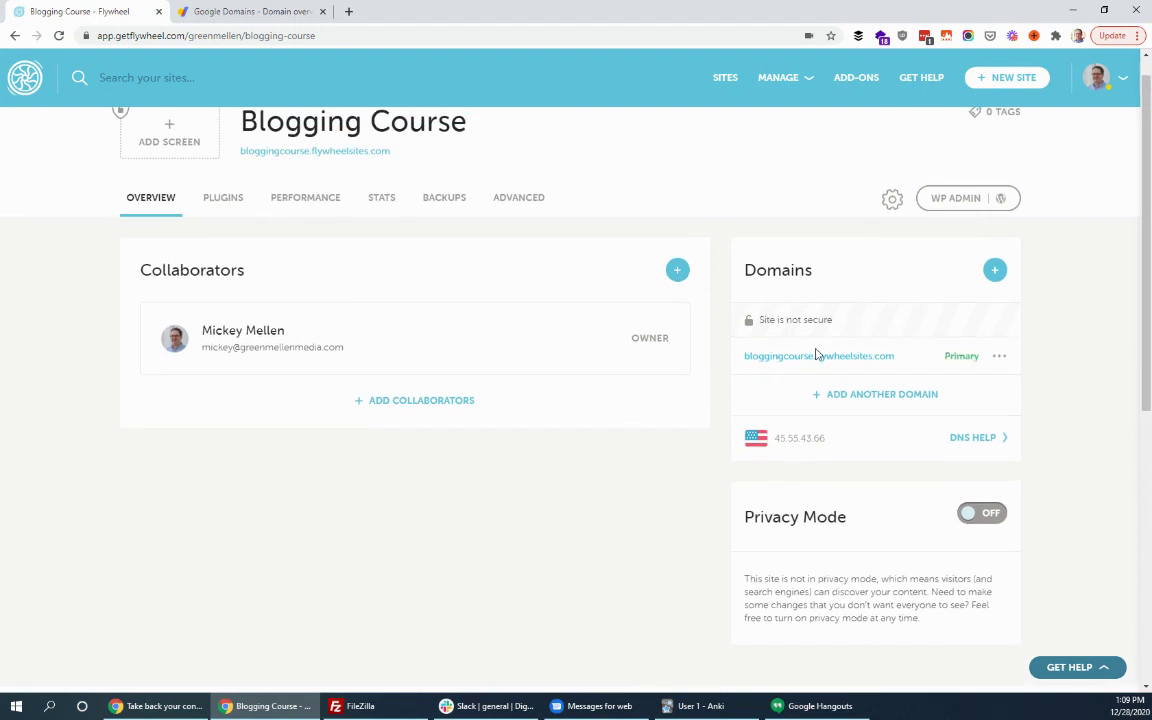
pyautogui.click(865, 395)
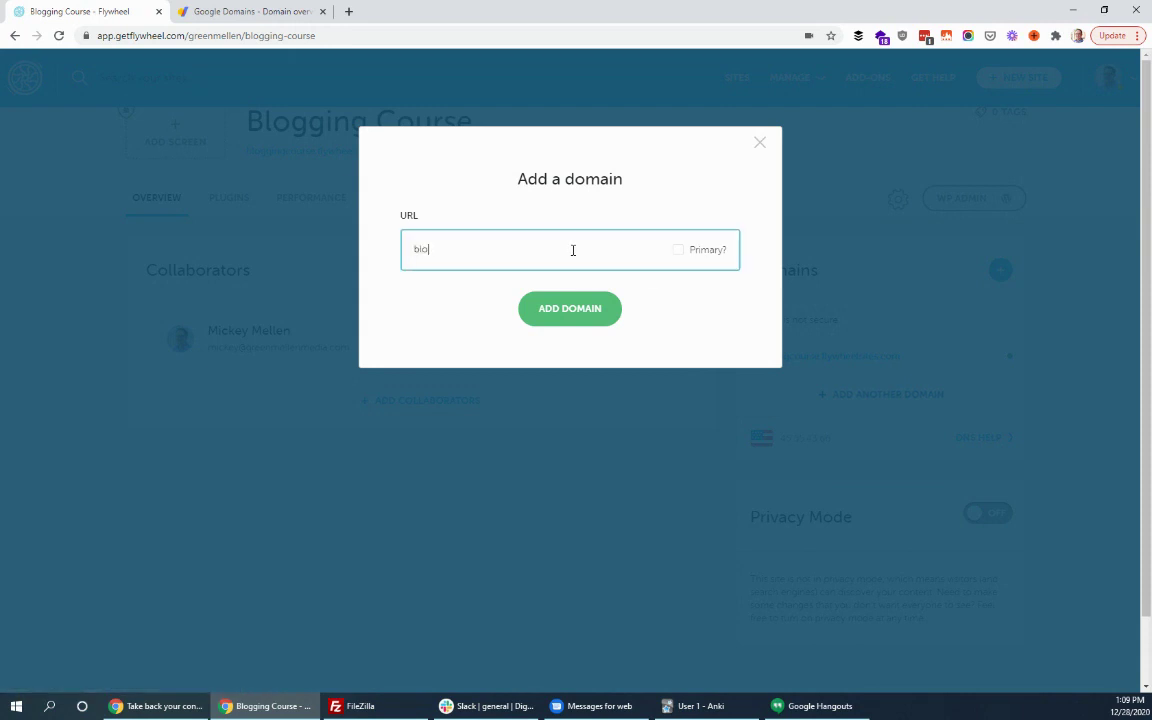
pyautogui.write('bloggingcourse.us')
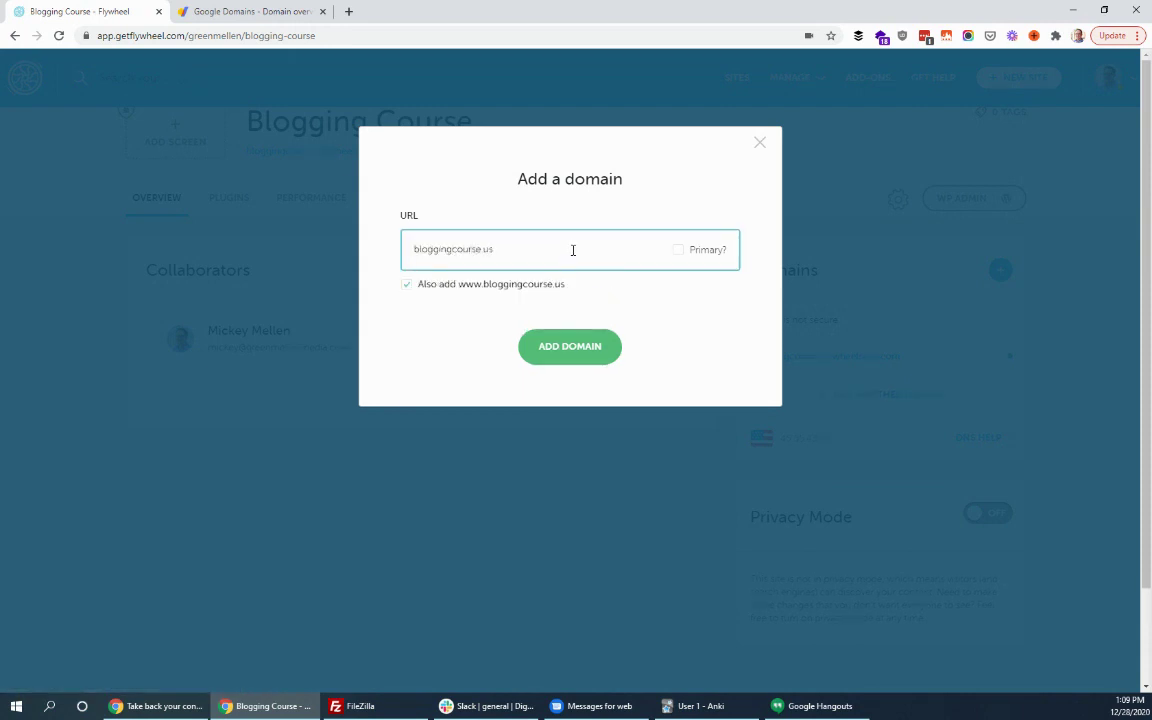
pyautogui.click(705, 256)
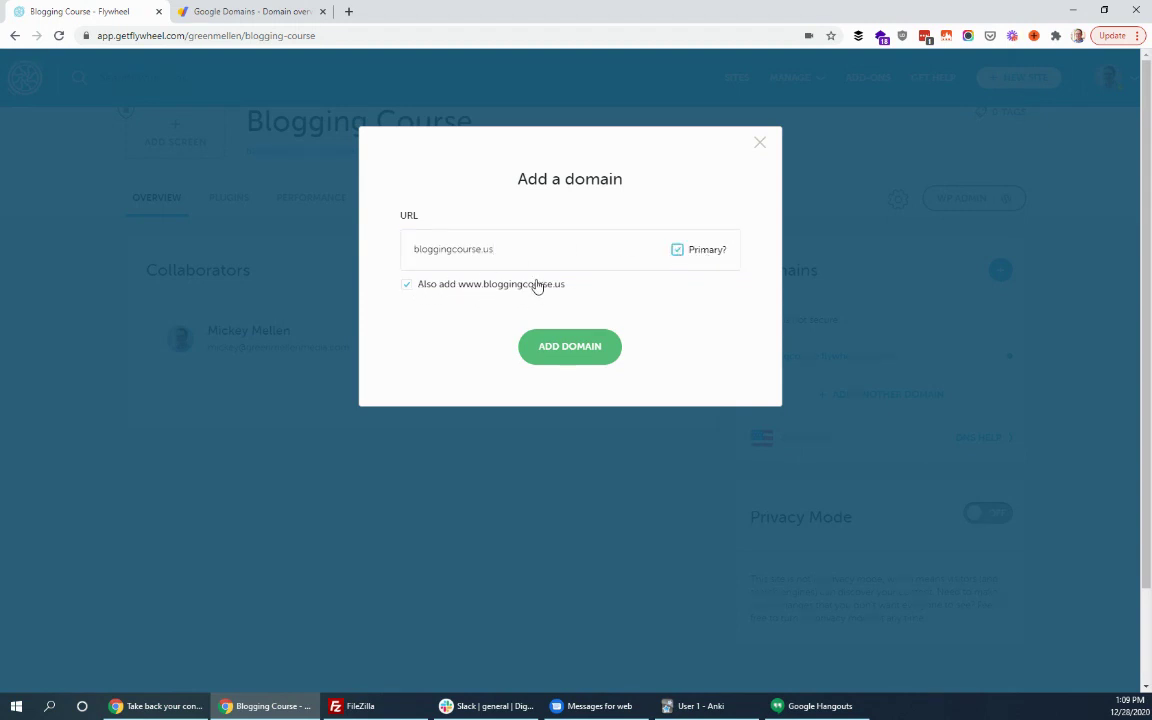
pyautogui.click(591, 350)
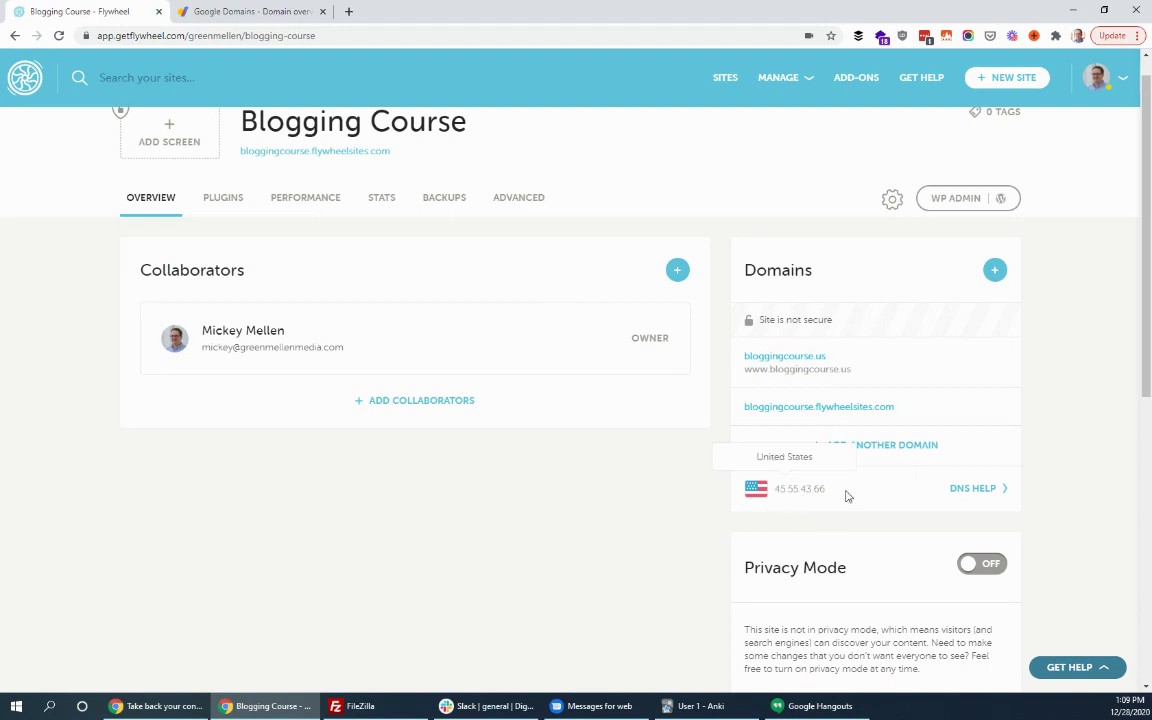
# Step: Select the site's IP address shown in Flywheel's domain details
pyautogui.moveTo(838, 491)
pyautogui.mouseDown()
pyautogui.moveTo(800, 489)
pyautogui.moveTo(791, 505)
pyautogui.moveTo(825, 498)
pyautogui.mouseUp()
pyautogui.click(758, 504)
pyautogui.click(590, 520)
# Step: Open the bloggingcourse.us DNS page in Google Domains and find Custom resource records
pyautogui.click(240, 12)
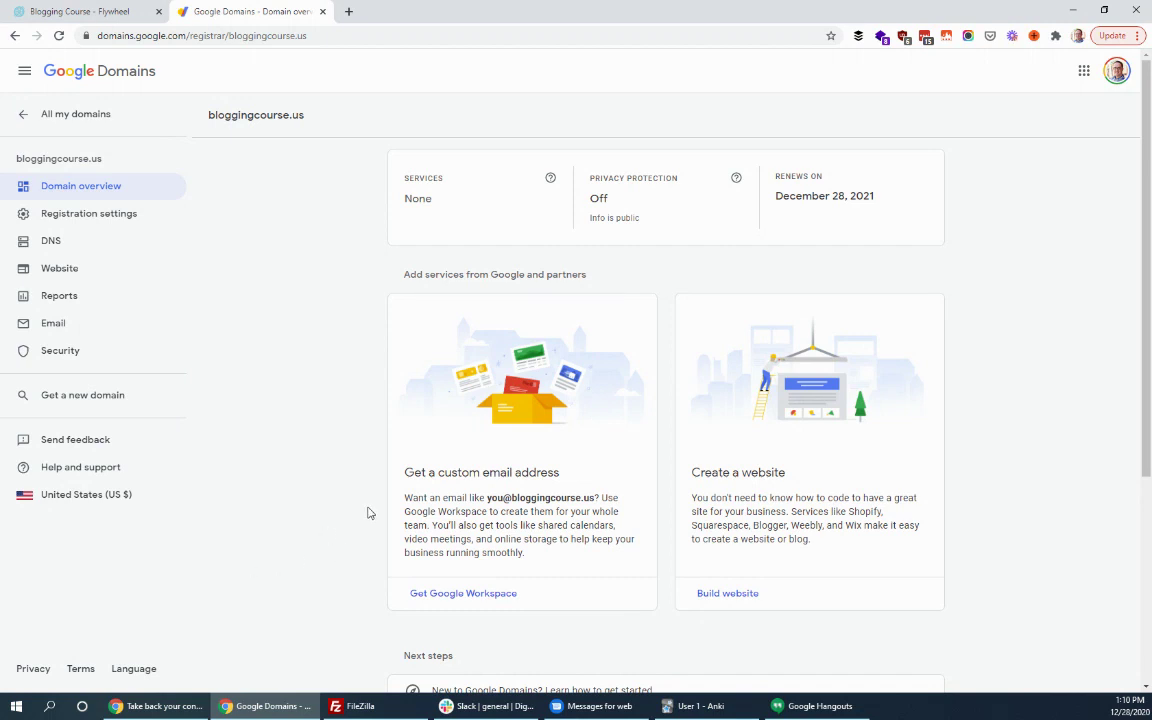
pyautogui.click(58, 244)
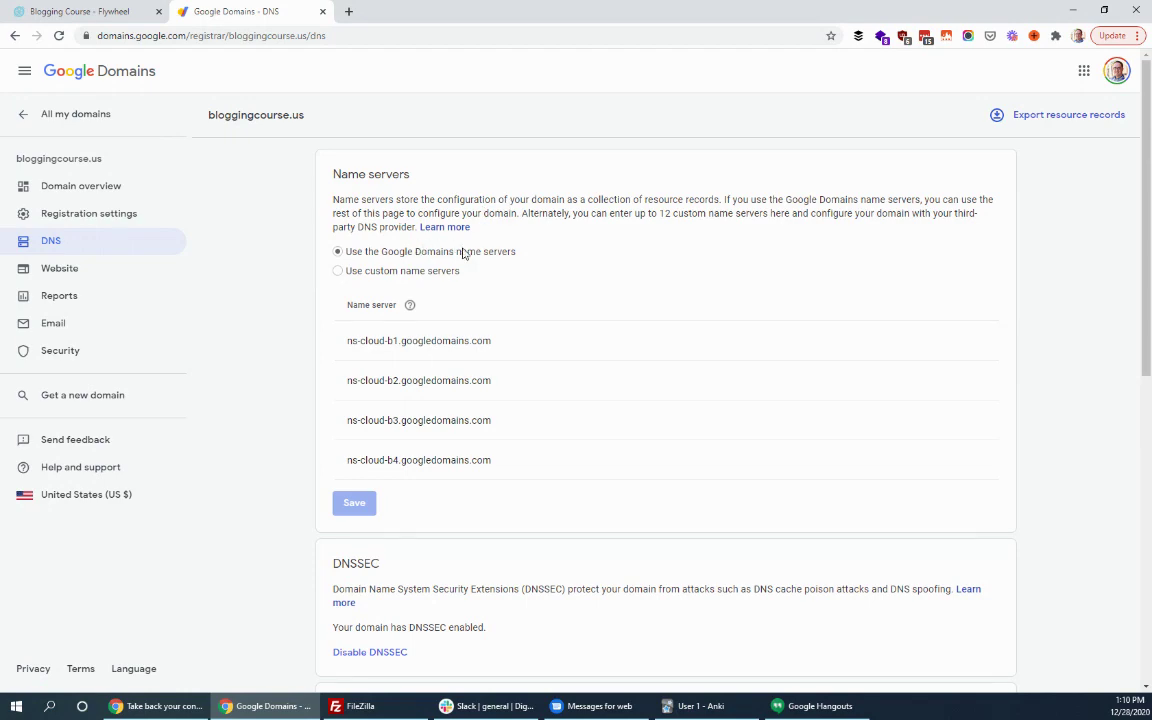
pyautogui.scroll(-2, 580, 245)
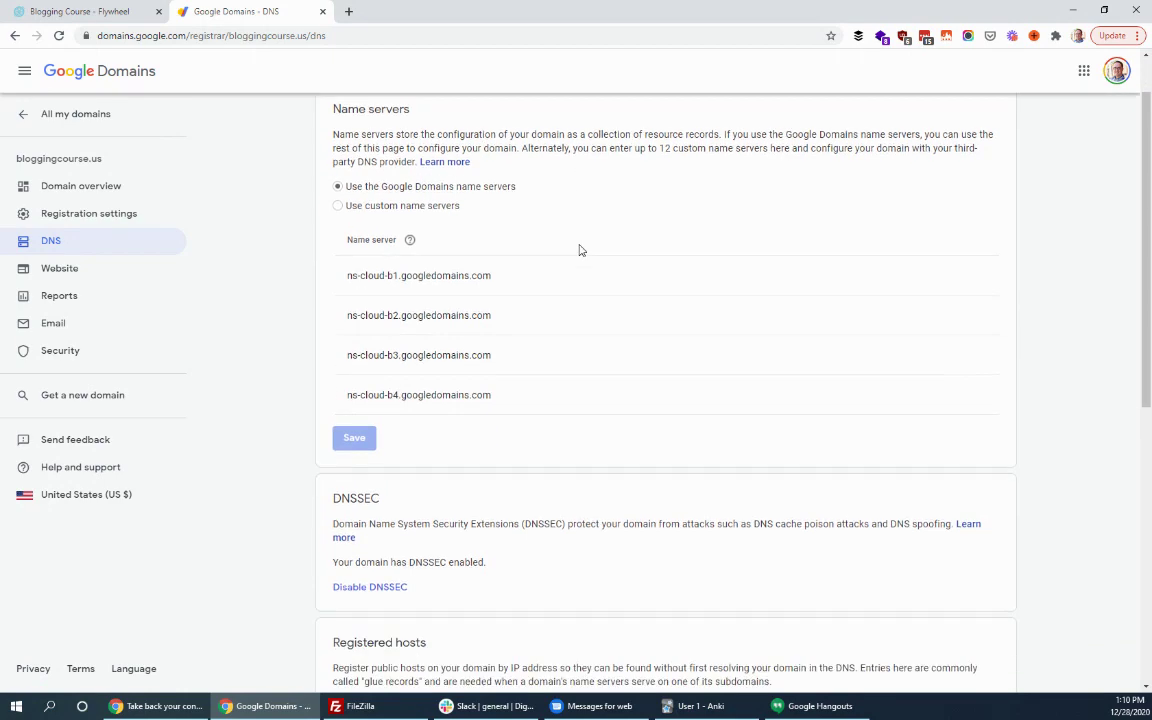
pyautogui.scroll(2, 568, 267)
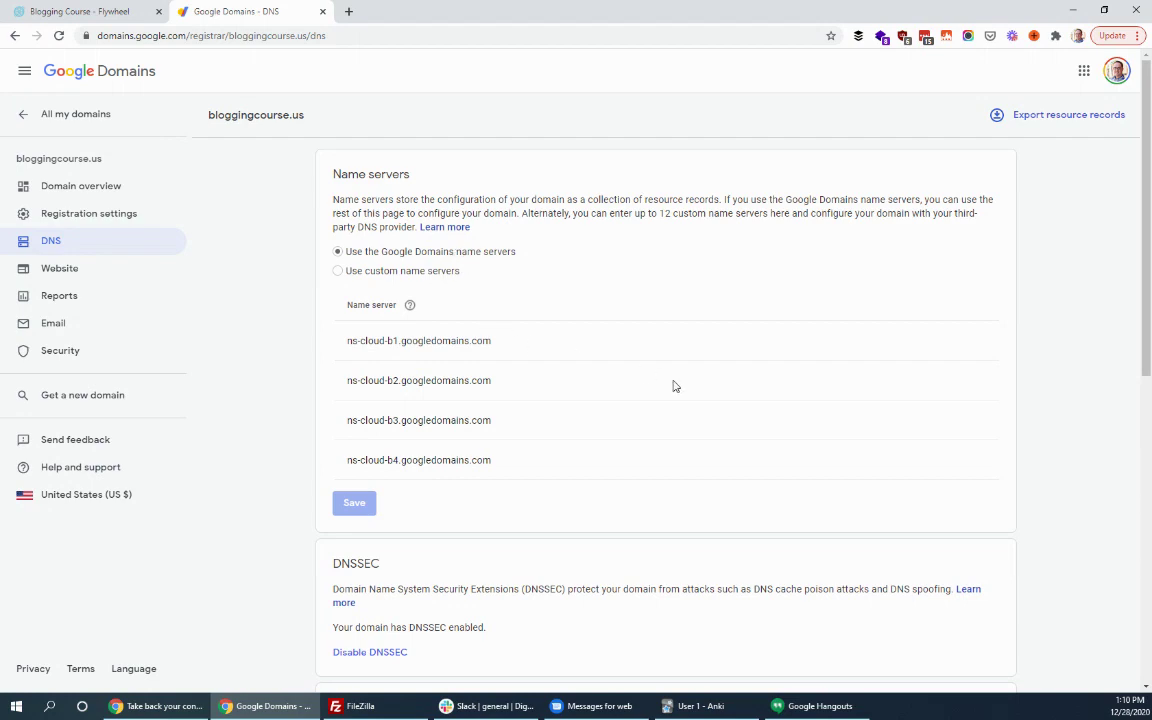
pyautogui.scroll(-4, 673, 386)
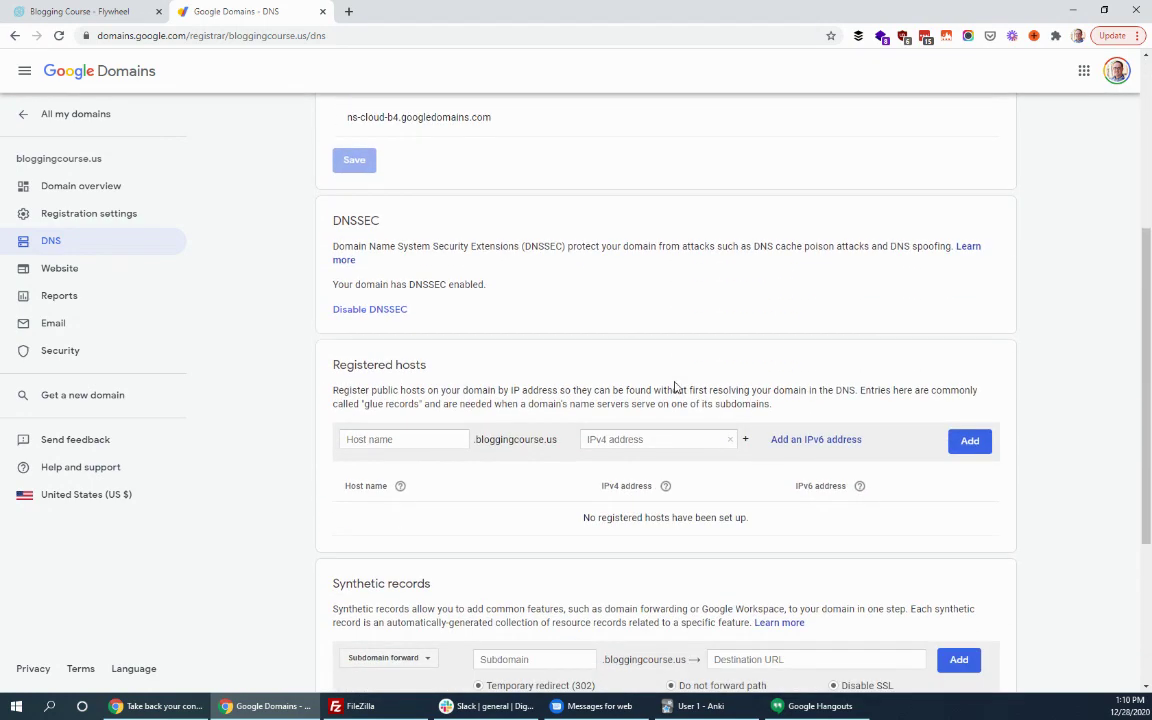
pyautogui.scroll(-3, 673, 386)
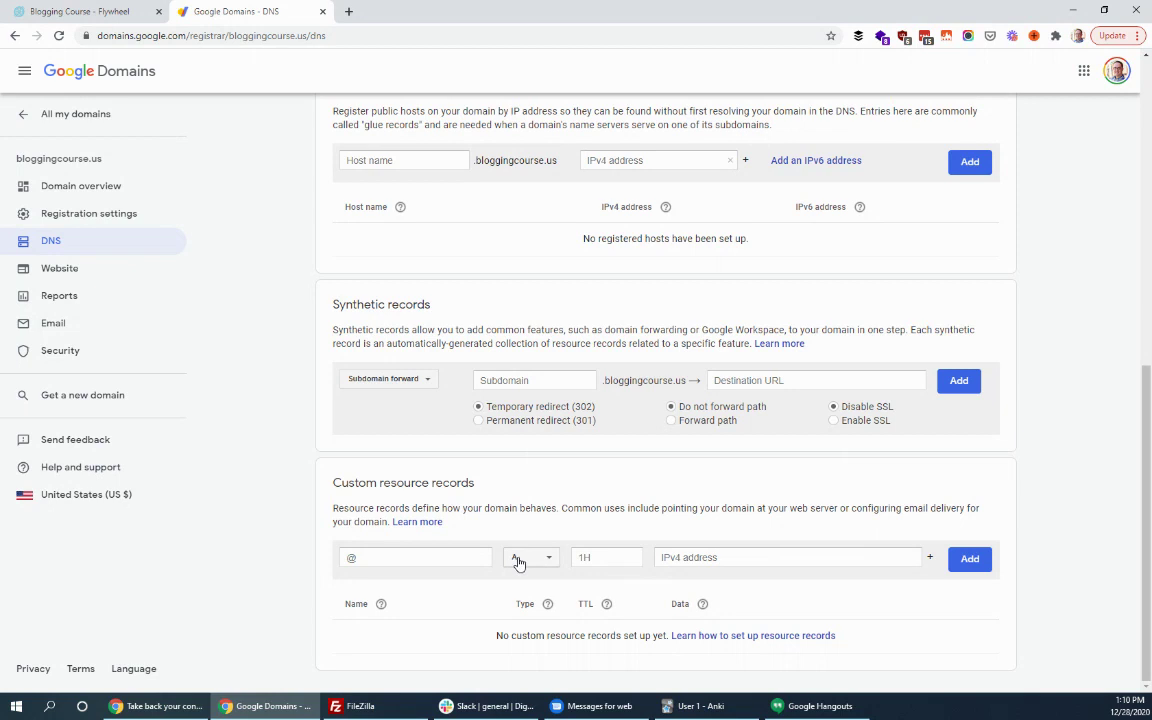
# Step: Add an A record for @ pointing to 45.55.43.66
pyautogui.click(688, 557)
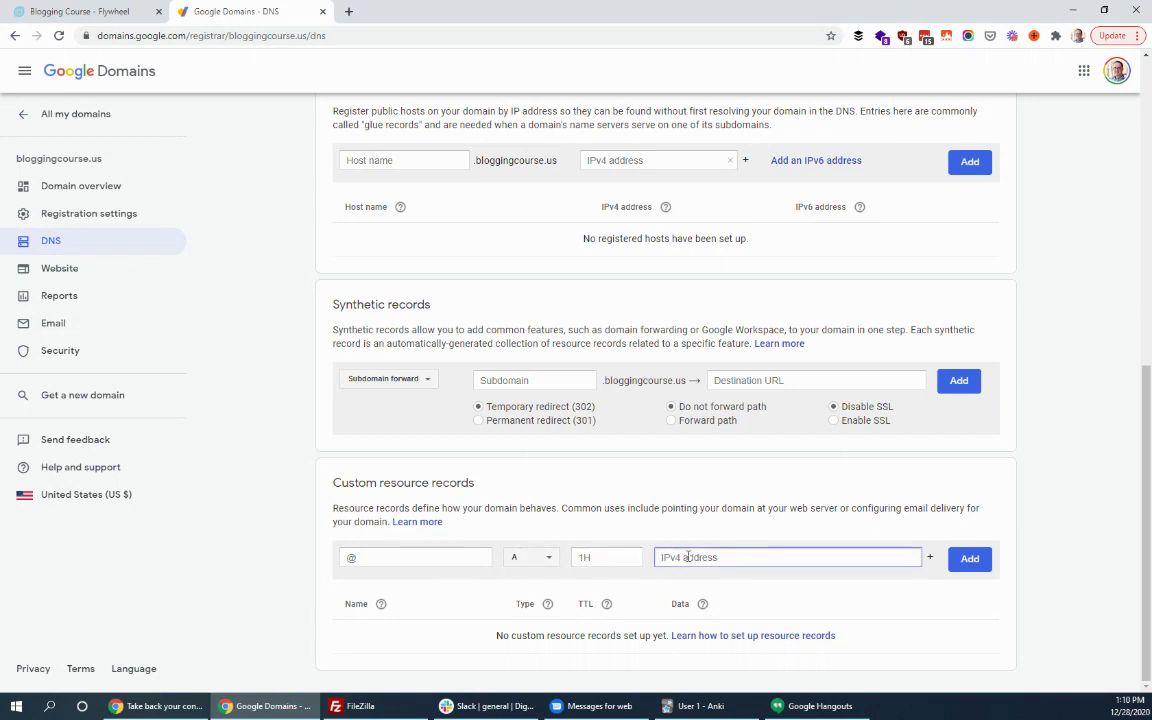
pyautogui.write('45.55.13.66')
pyautogui.click(970, 560)
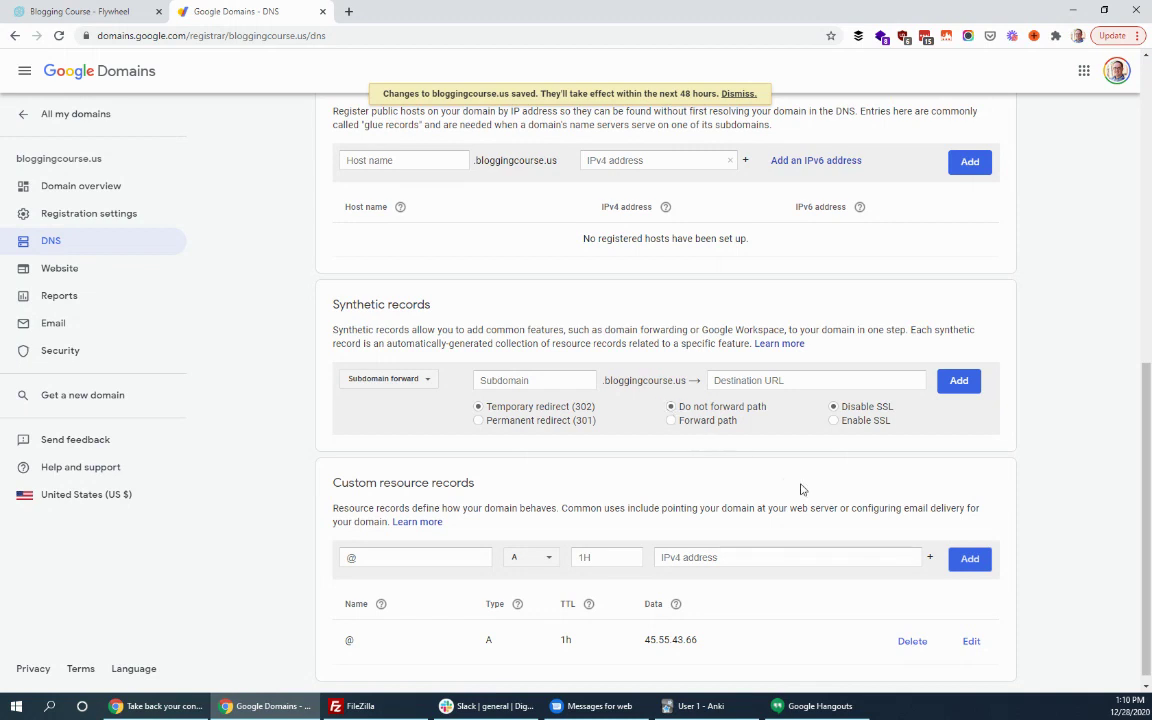
# Step: Create a CNAME record named www with target bloggingcourse.us and a 1h TTL
pyautogui.scroll(-1, 770, 506)
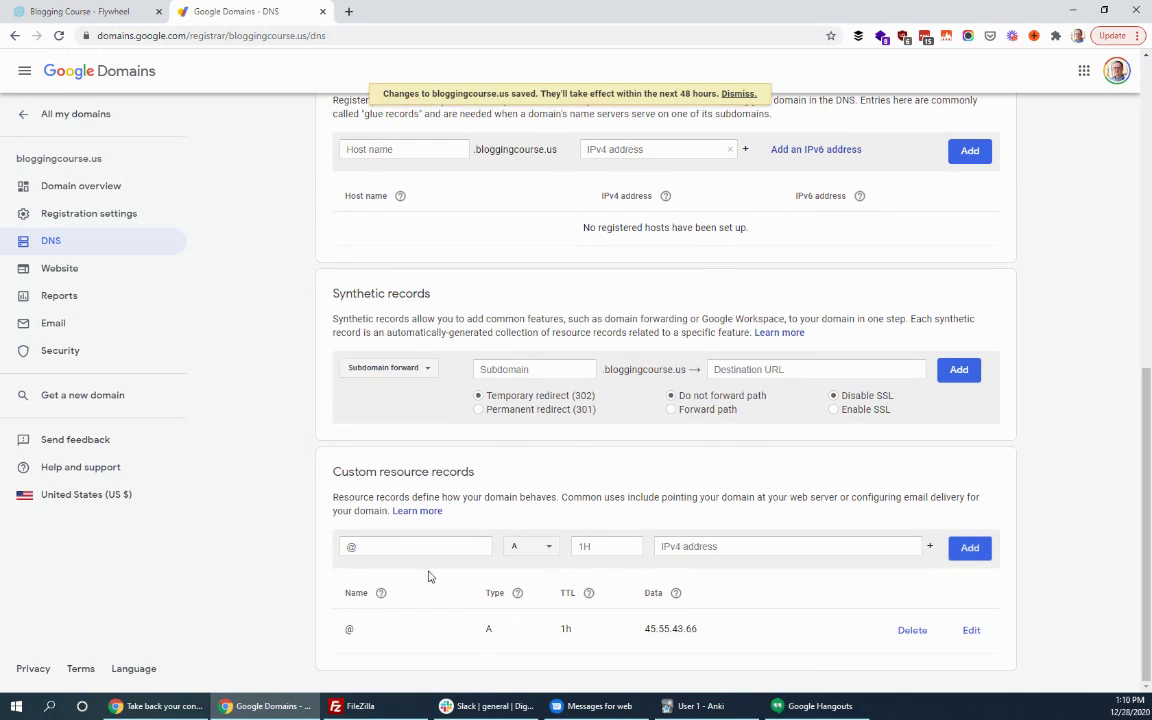
pyautogui.click(427, 539)
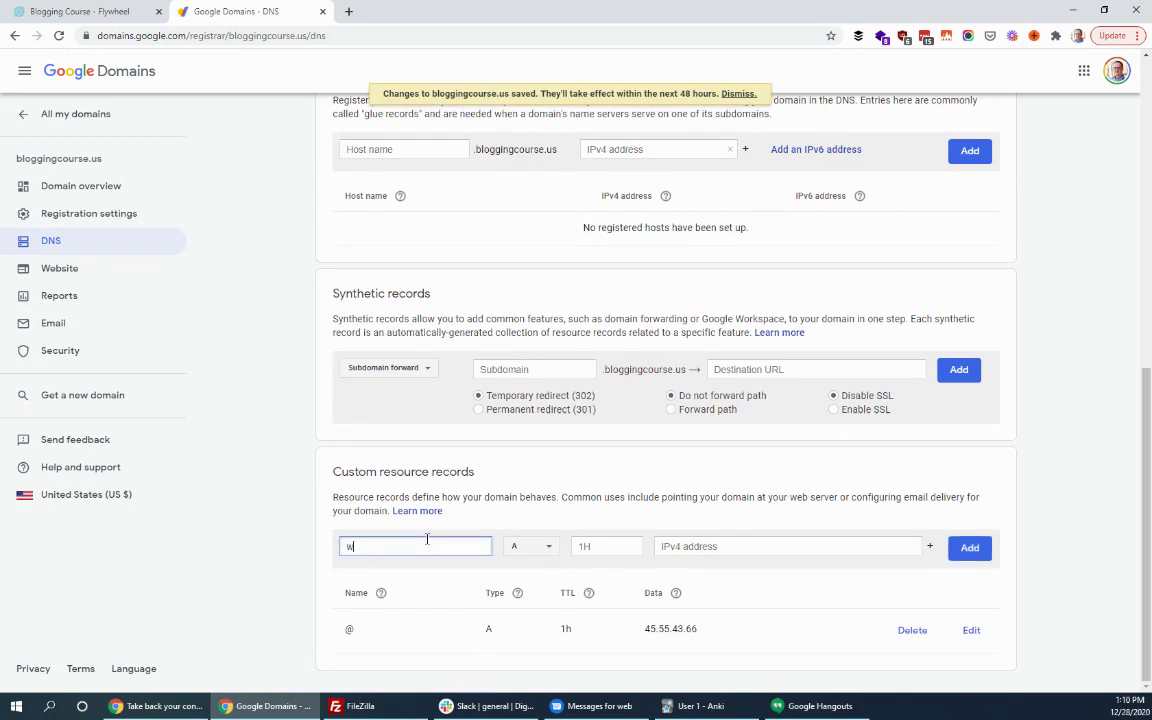
pyautogui.click(533, 547)
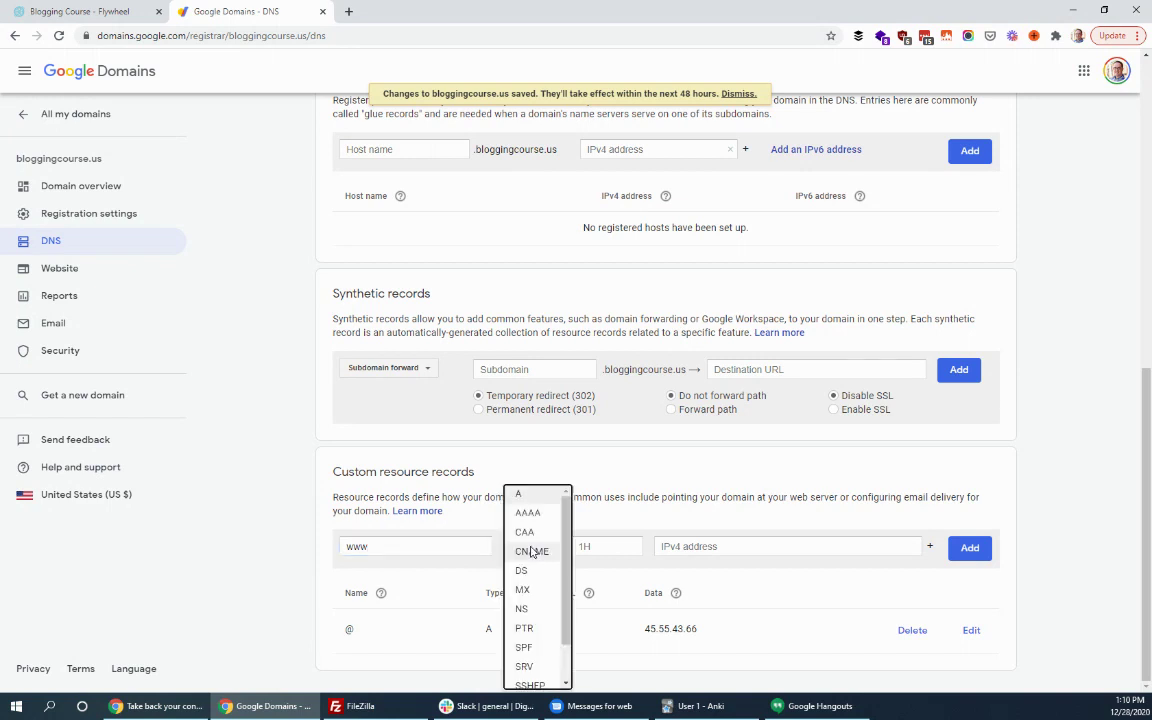
pyautogui.click(533, 552)
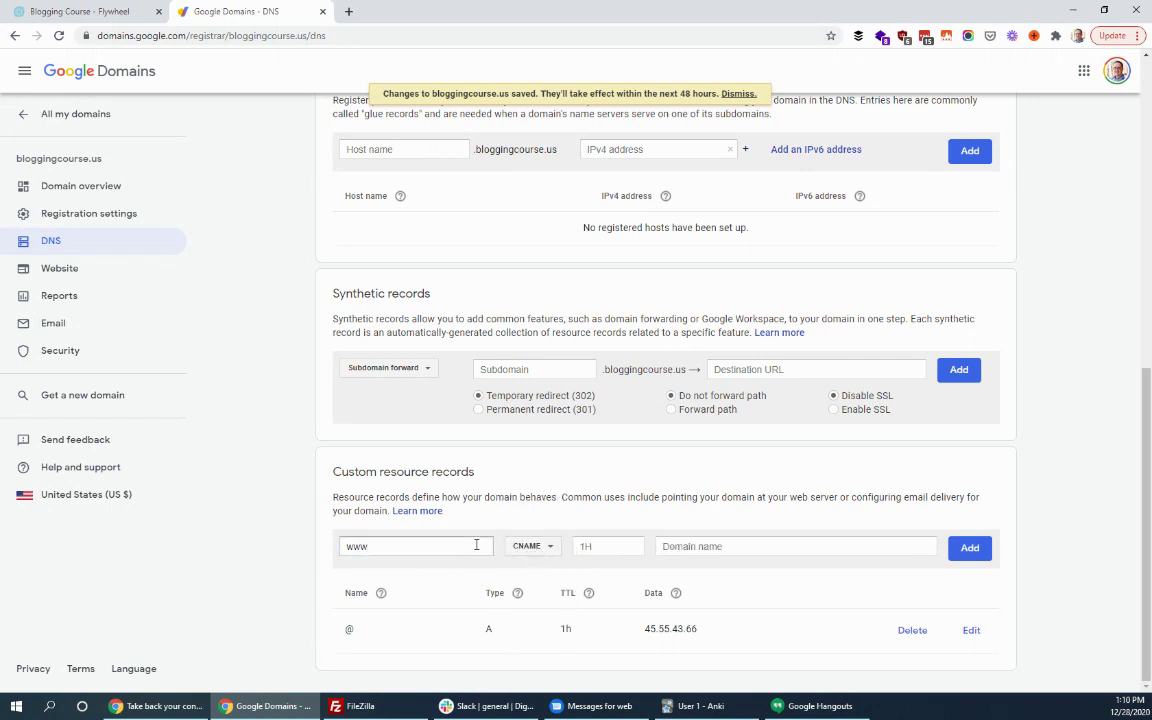
pyautogui.click(696, 542)
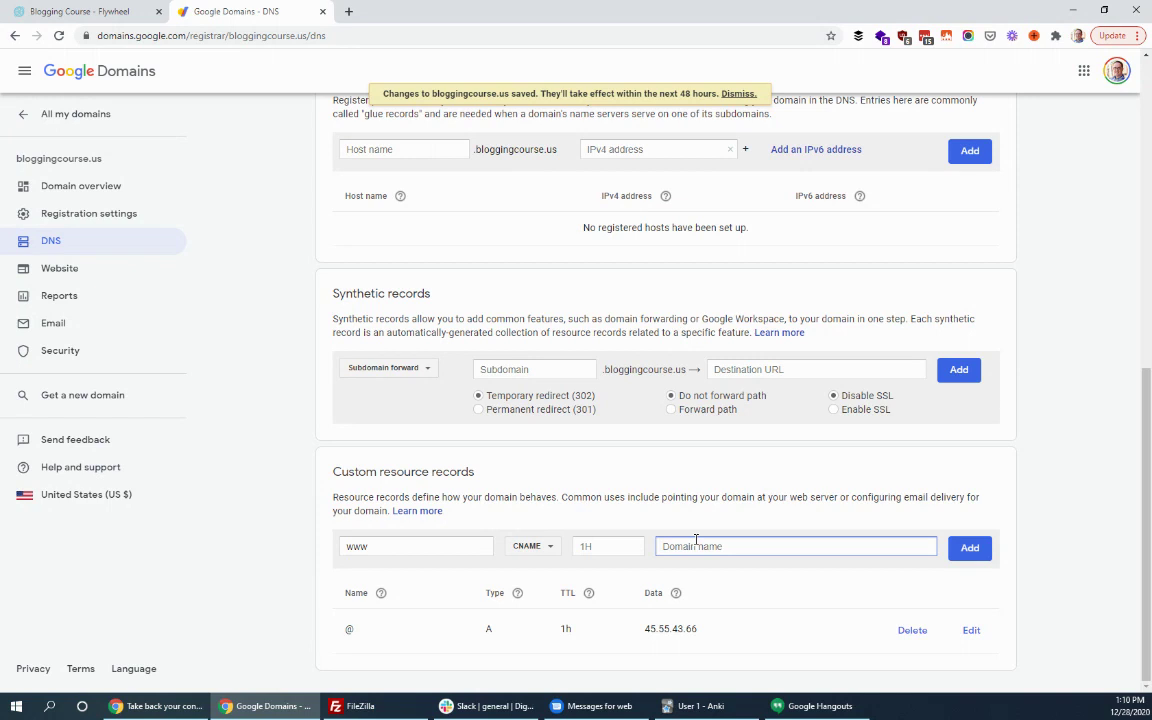
pyautogui.write('bloggingcourse.us')
pyautogui.moveTo(647, 628); pyautogui.dragTo(695, 629)
pyautogui.click(367, 546)
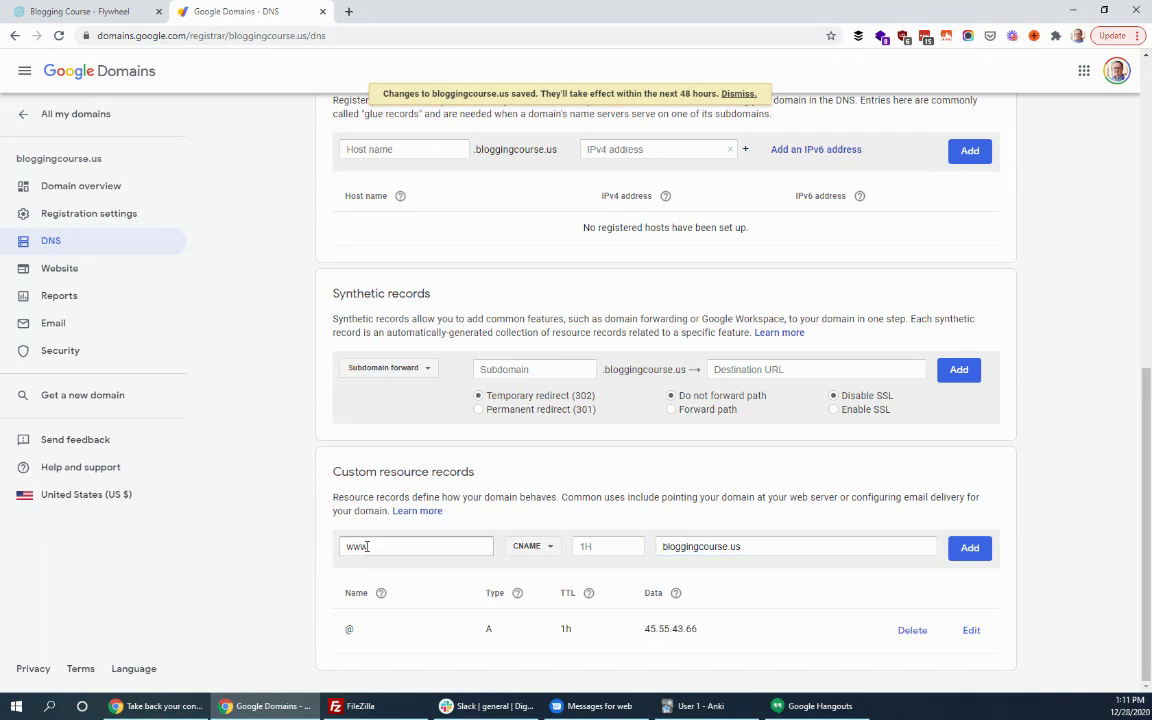
pyautogui.click(756, 549)
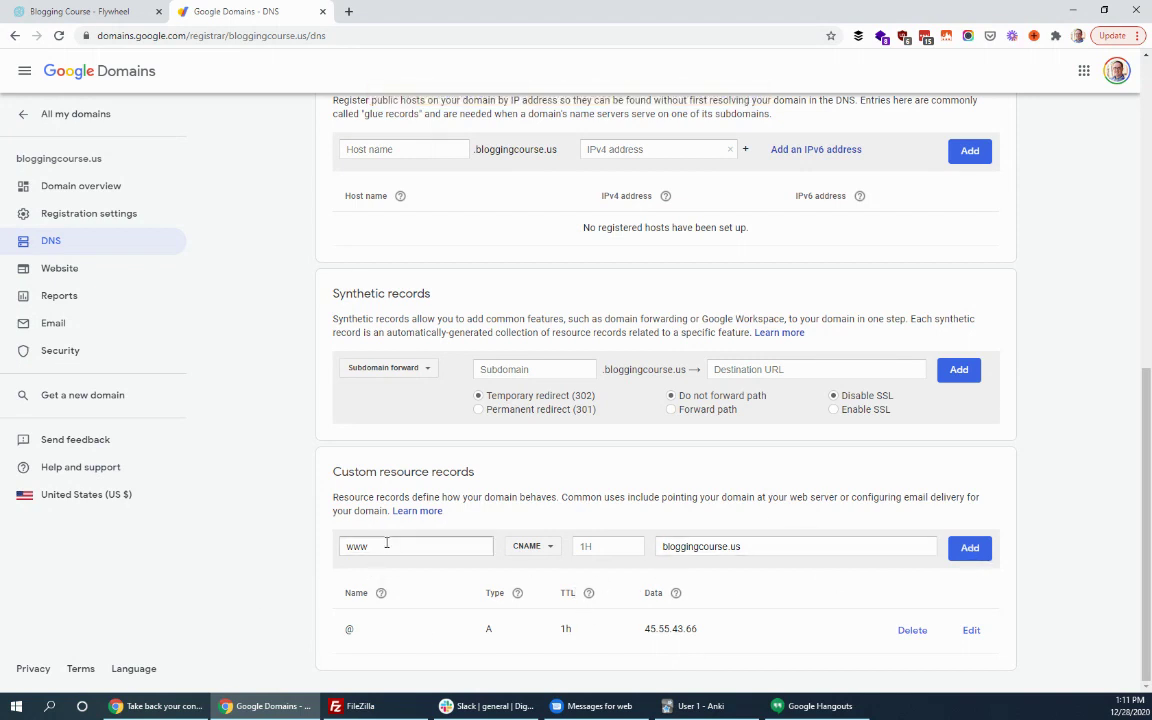
pyautogui.click(740, 546)
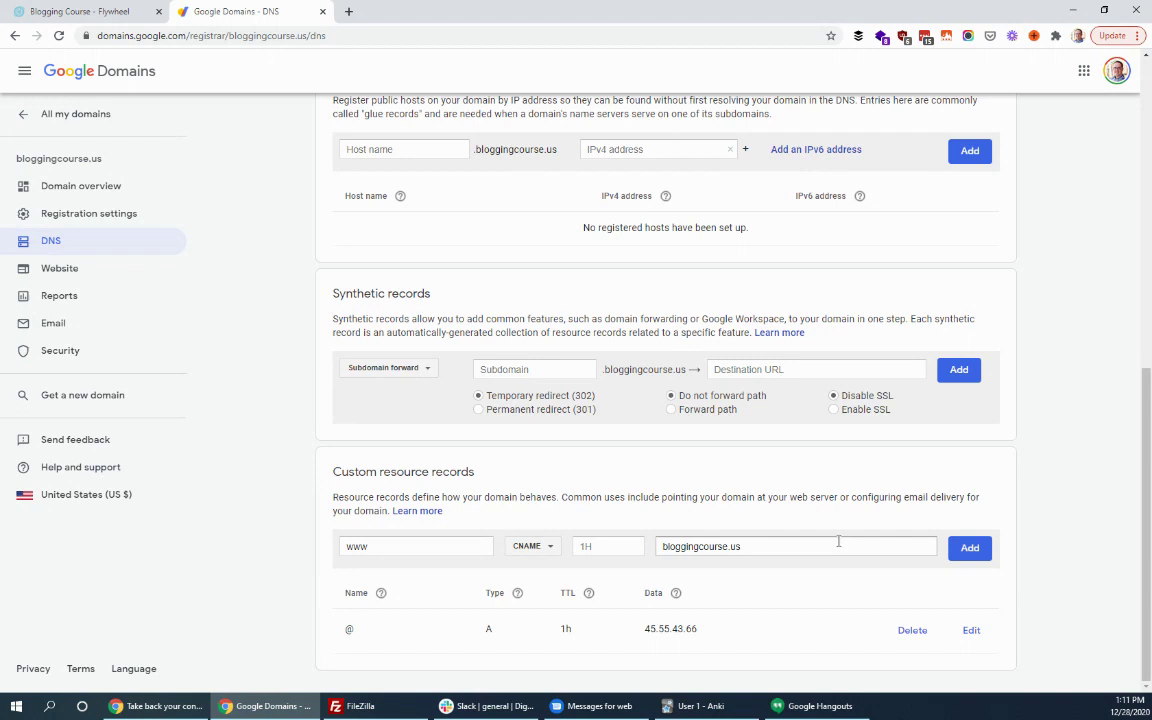
pyautogui.click(968, 550)
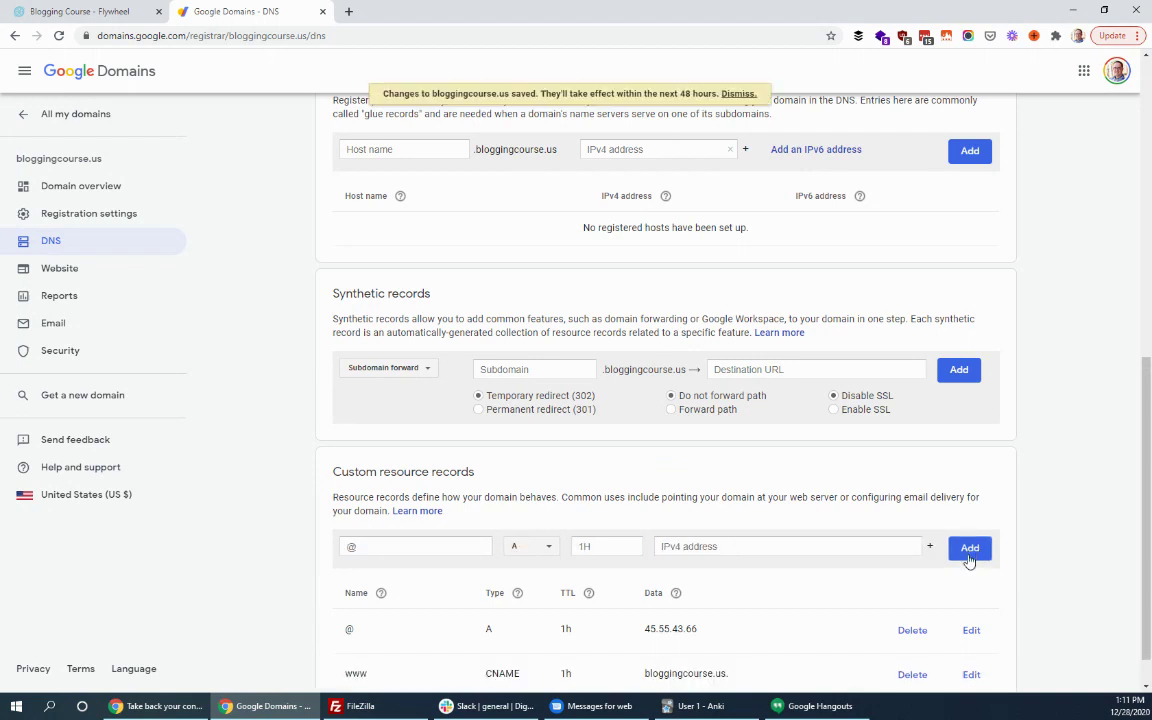
pyautogui.scroll(-1, 736, 604)
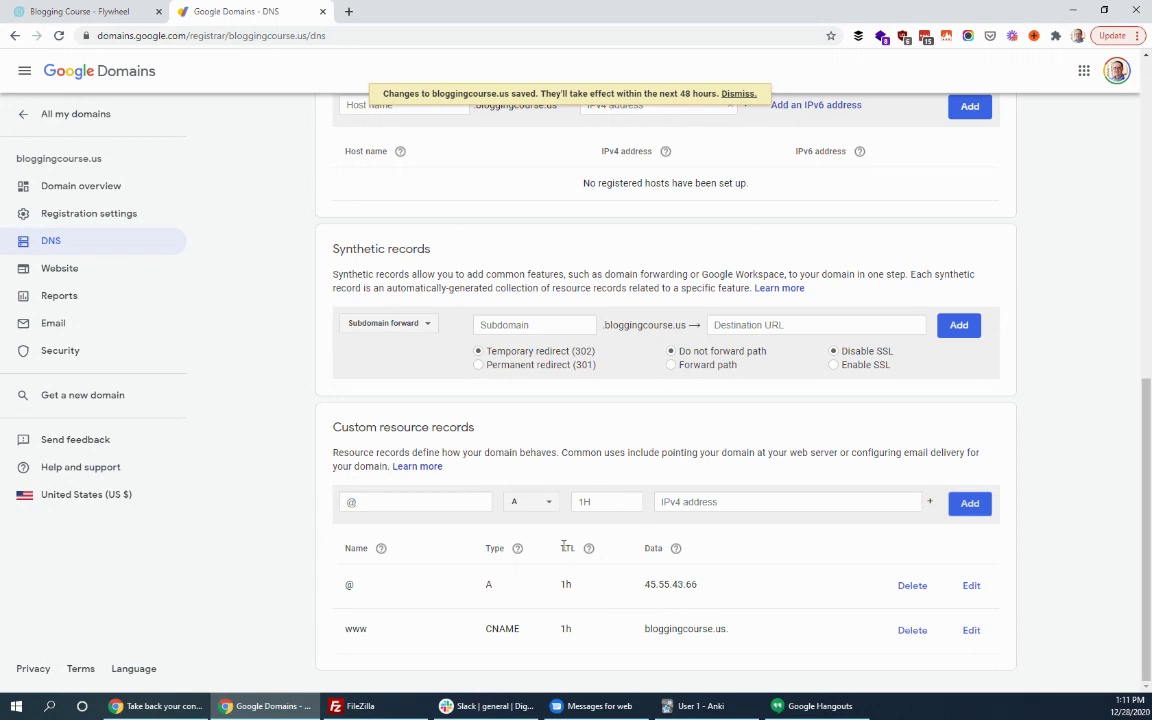
# Step: Check the DNS status of bloggingcourse.us: nameserver, IP and Flywheel pointing are still unverified
pyautogui.click(67, 12)
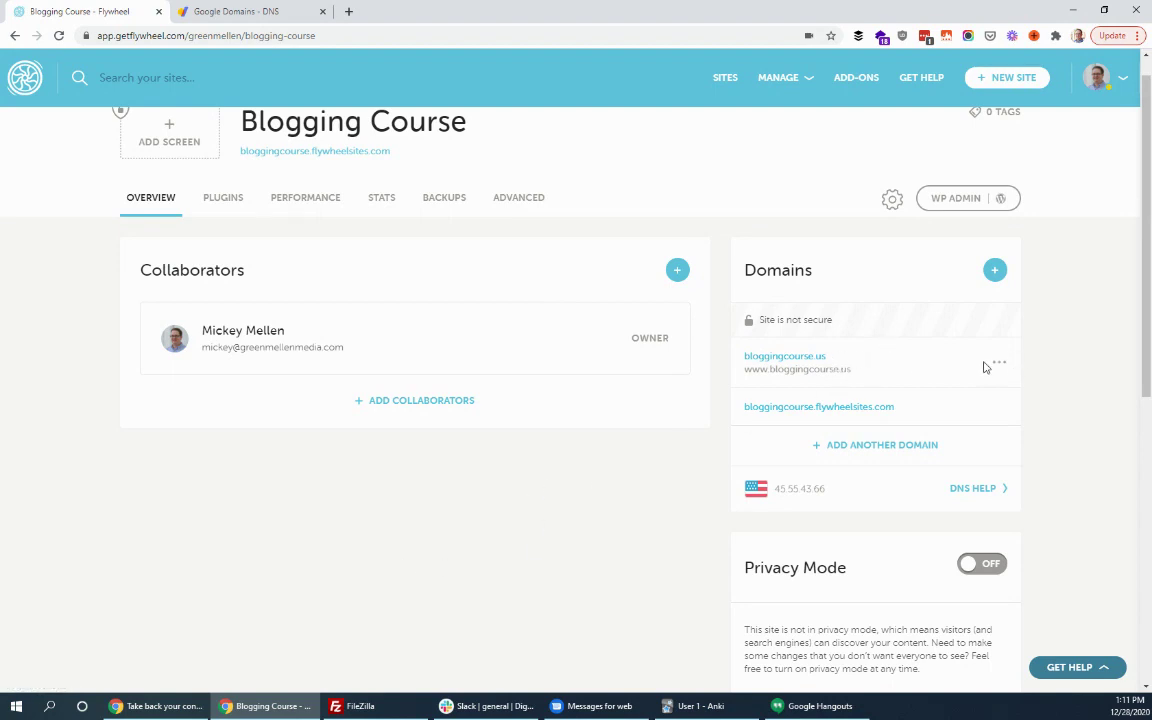
pyautogui.click(1000, 366)
pyautogui.click(952, 485)
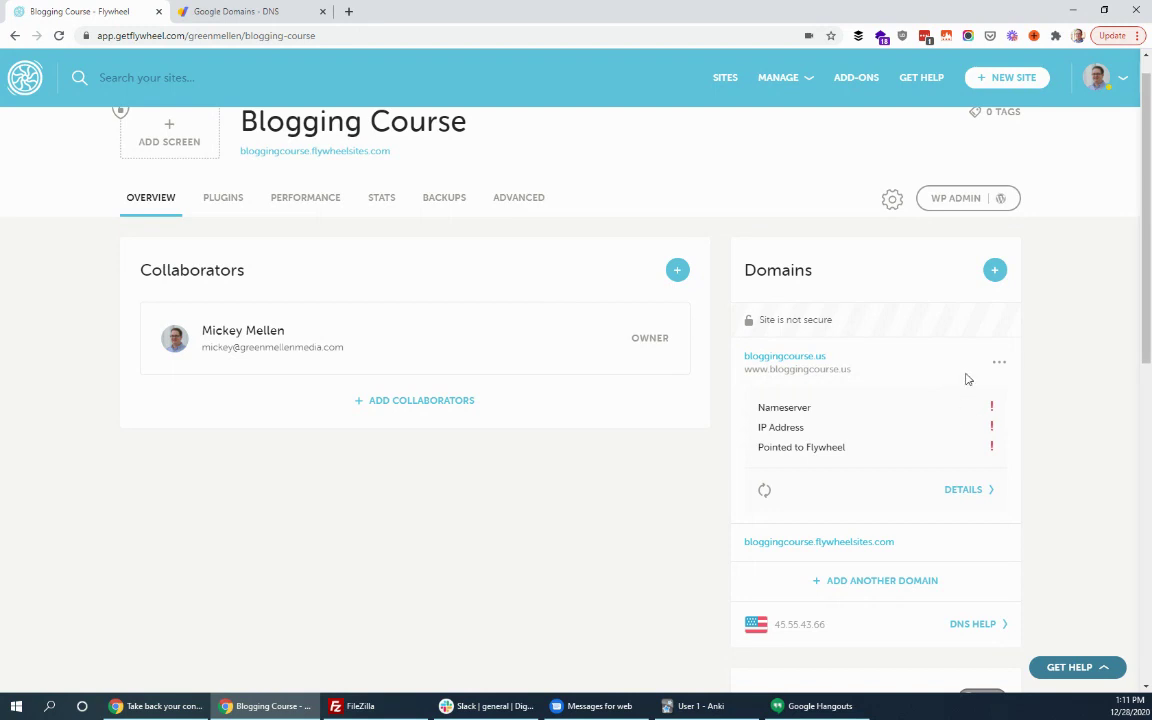
pyautogui.moveTo(1001, 368)
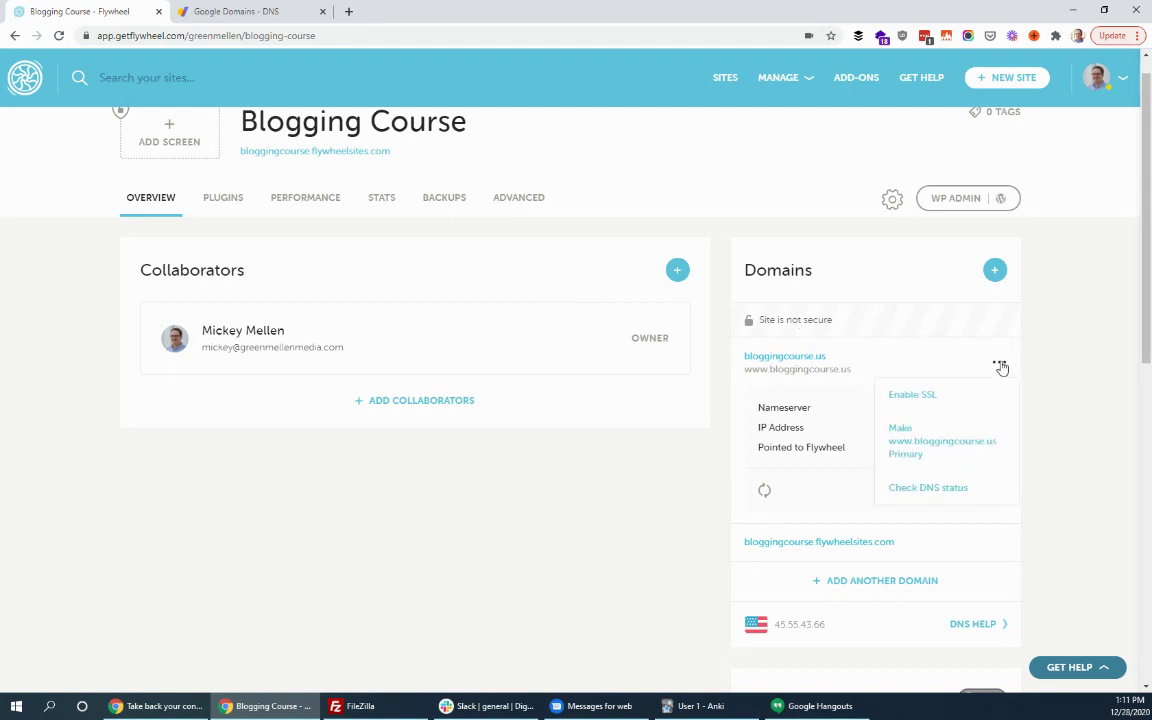
# Step: Open Enable SSL for bloggingcourse.us and review the DNS-not-pointed warnings
pyautogui.click(933, 396)
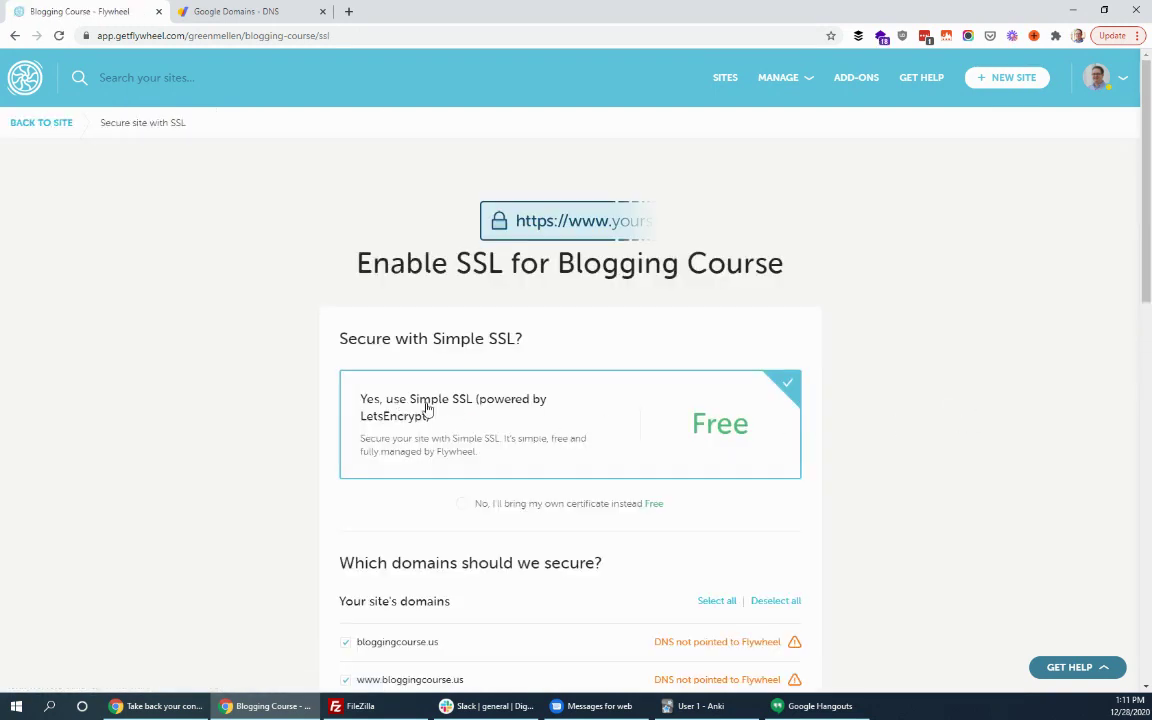
pyautogui.scroll(-3, 883, 416)
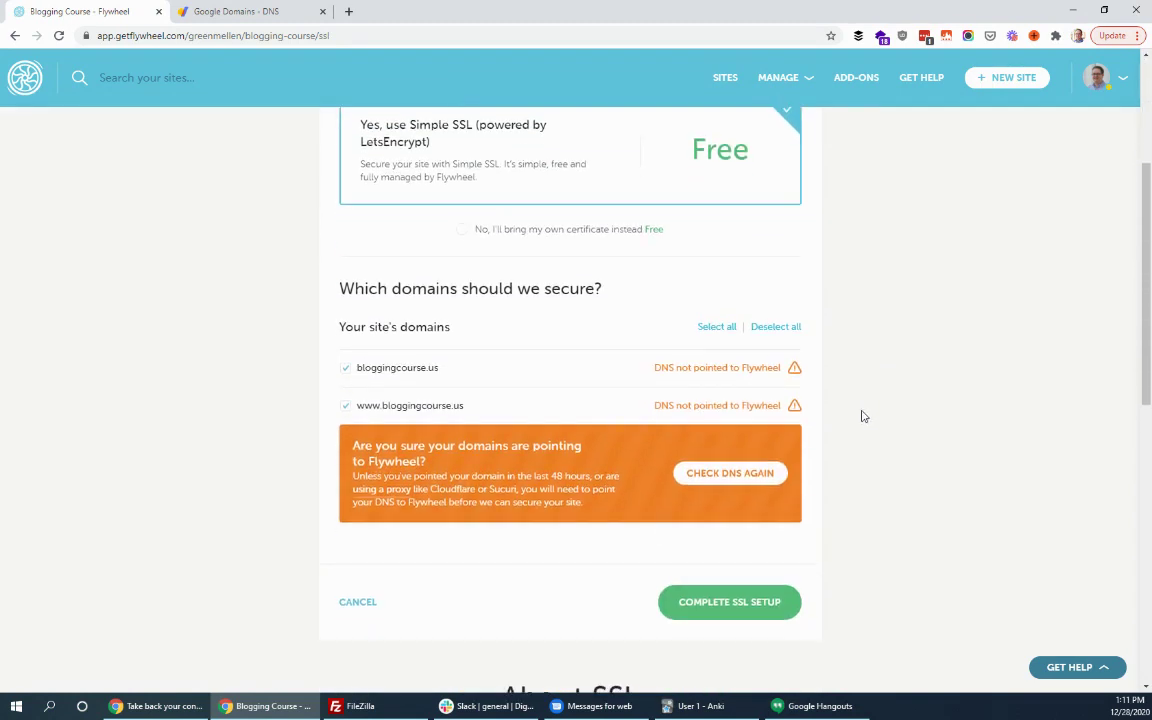